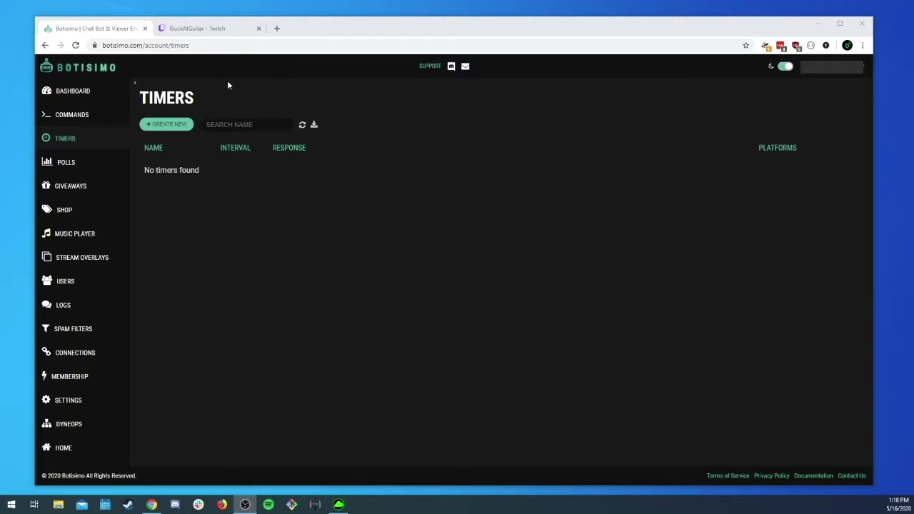
click(72, 139)
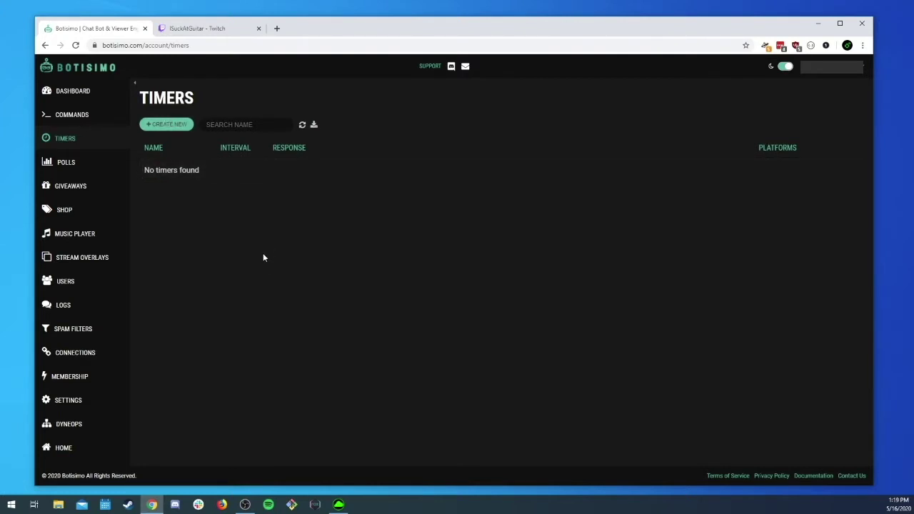
click(171, 125)
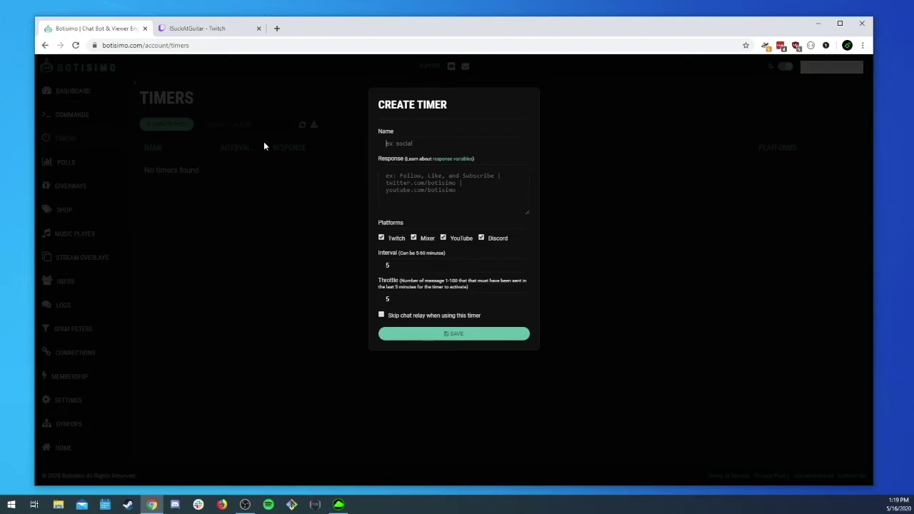
text(social)
text(Folow)
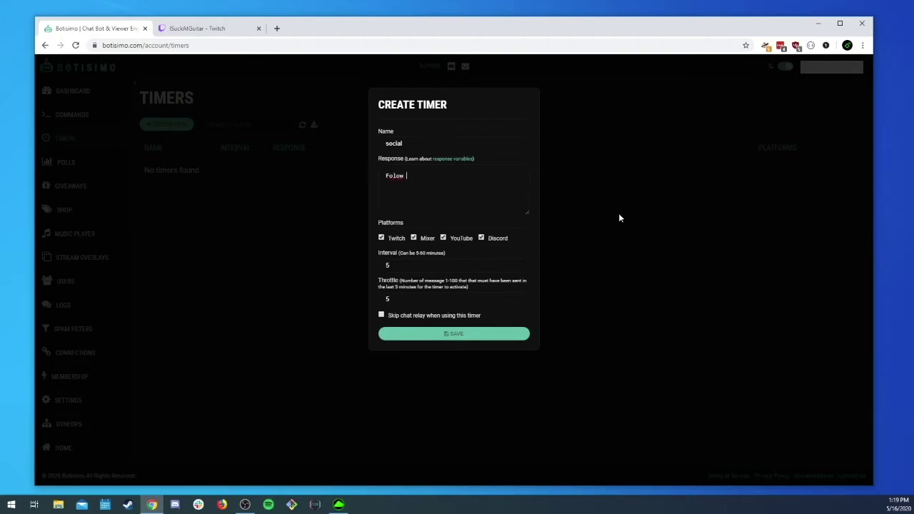
text(low my on social media @isuckatguitar)
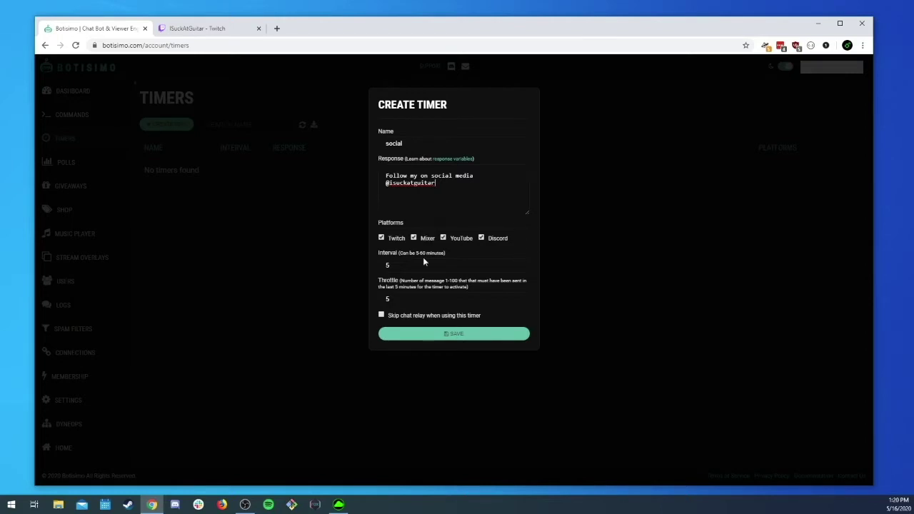
Turn Mixer, Discord and YouTube off for the timer and re-enable all three platforms
click(429, 238)
click(498, 241)
click(450, 237)
click(452, 237)
click(426, 239)
click(489, 240)
Try the timer's throttle at 1 and 100, and set it back to 5
double_click(388, 298)
text(1)
key(BackSpace)
text(100)
key(BackSpace)
key(BackSpace)
key(BackSpace)
text(5)
Make the timer skip chat relay, keep Twitch, Mixer, YouTube and Discord all selected, and save it
click(418, 334)
click(382, 315)
click(428, 238)
click(445, 238)
click(492, 238)
click(404, 316)
click(421, 238)
click(489, 237)
click(461, 238)
click(465, 338)
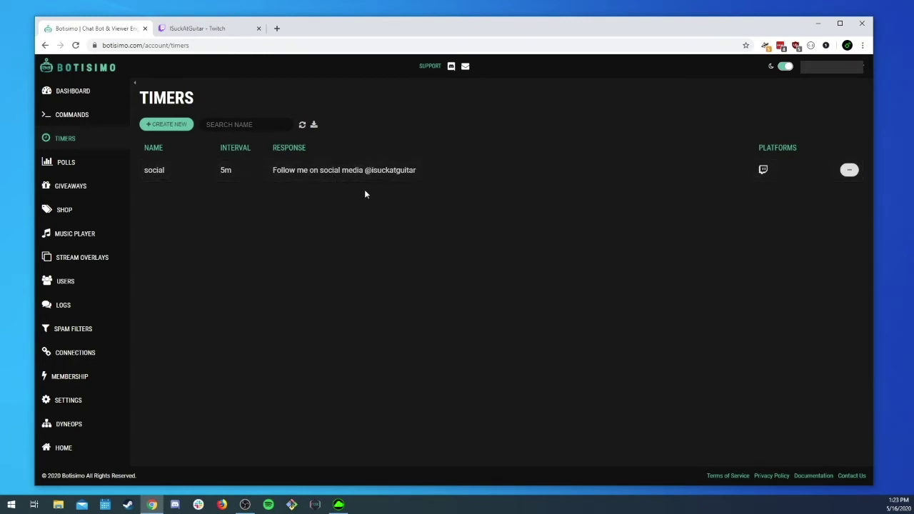
Open the social timer to review its saved settings, and close it without changes
click(369, 172)
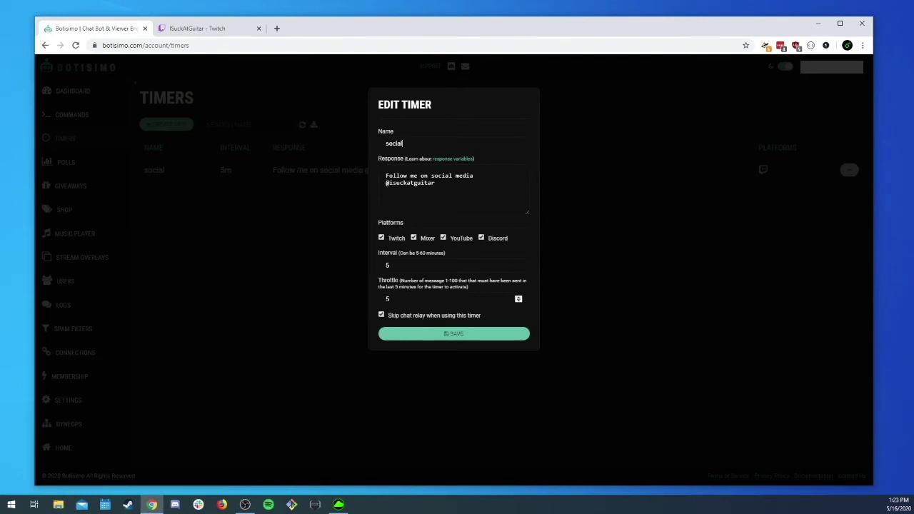
click(287, 292)
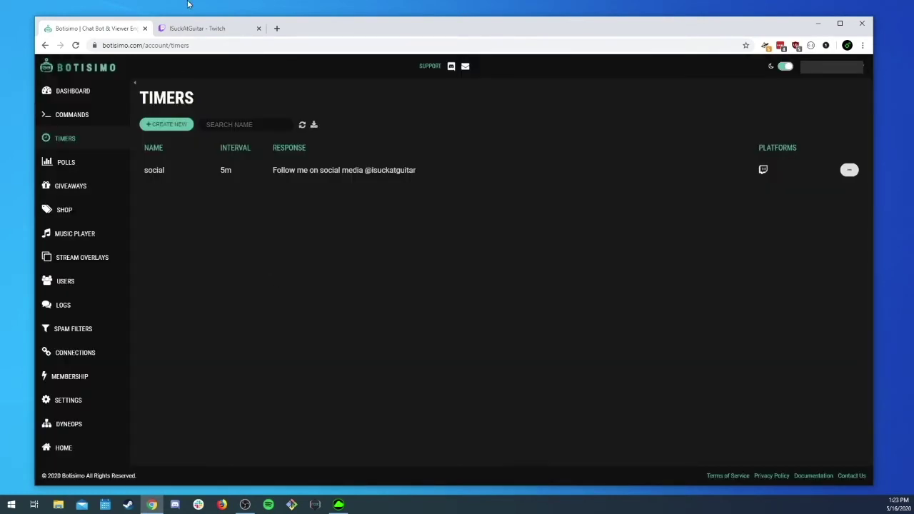
Switch to the ISuckAtGuitar Twitch page and send 1, 2, 3, 4 and 5 as separate chat messages
click(206, 29)
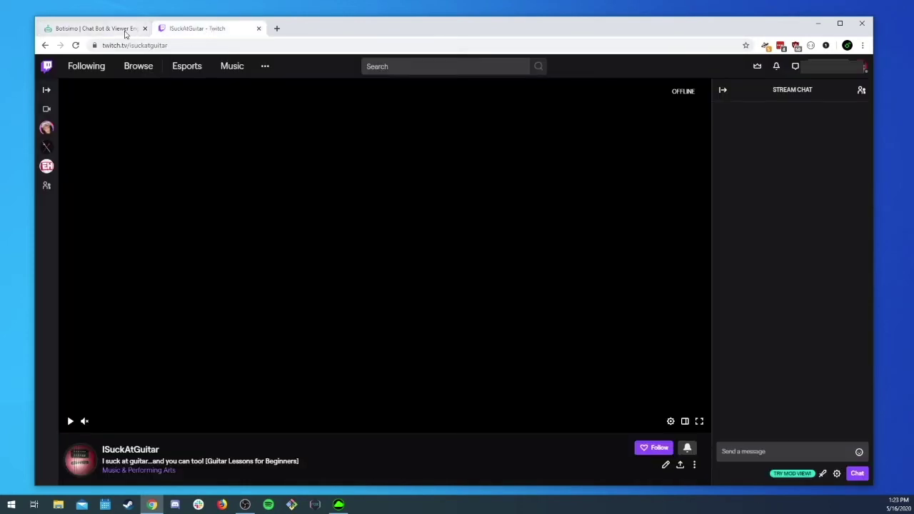
click(743, 452)
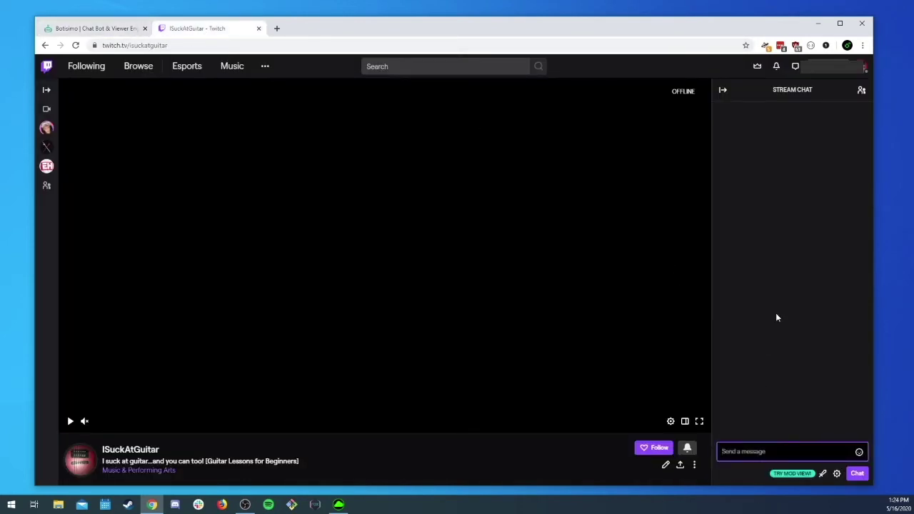
text(!)
key(Return)
text(2)
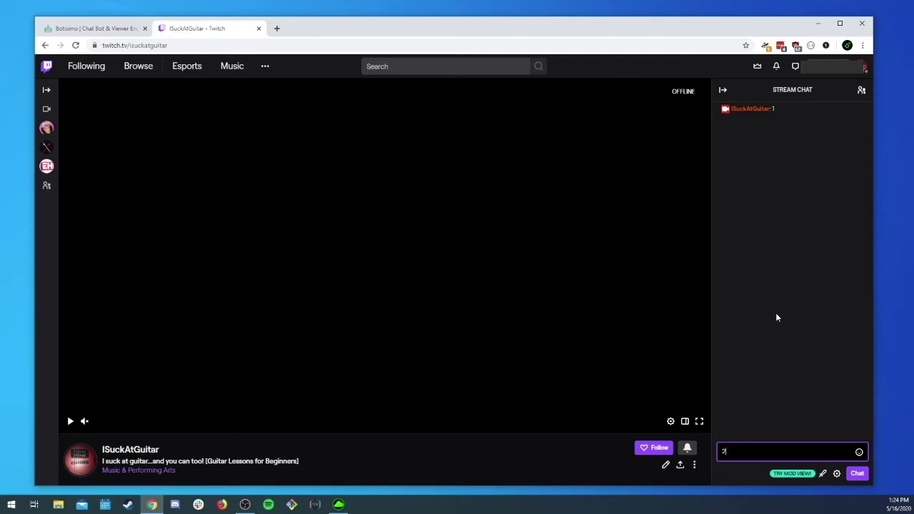
key(Return)
text(3)
key(Return)
text(4)
key(Return)
text(5)
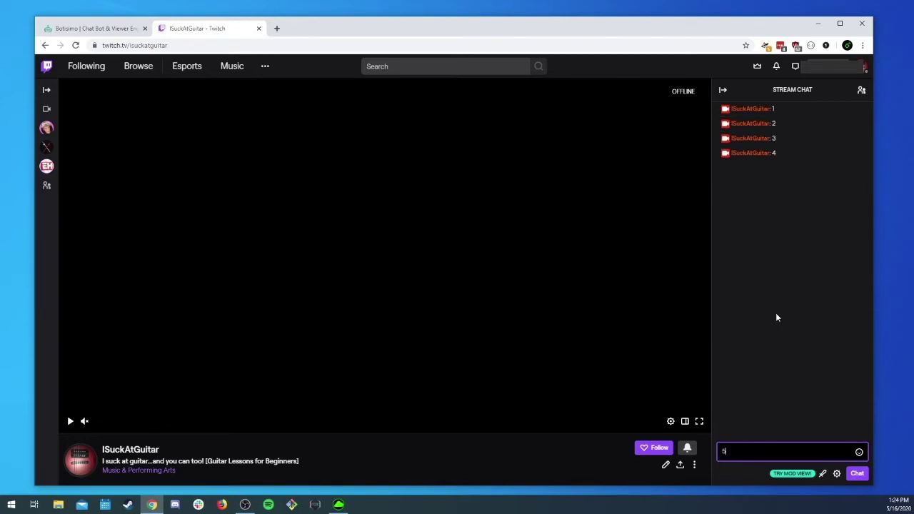
key(Return)
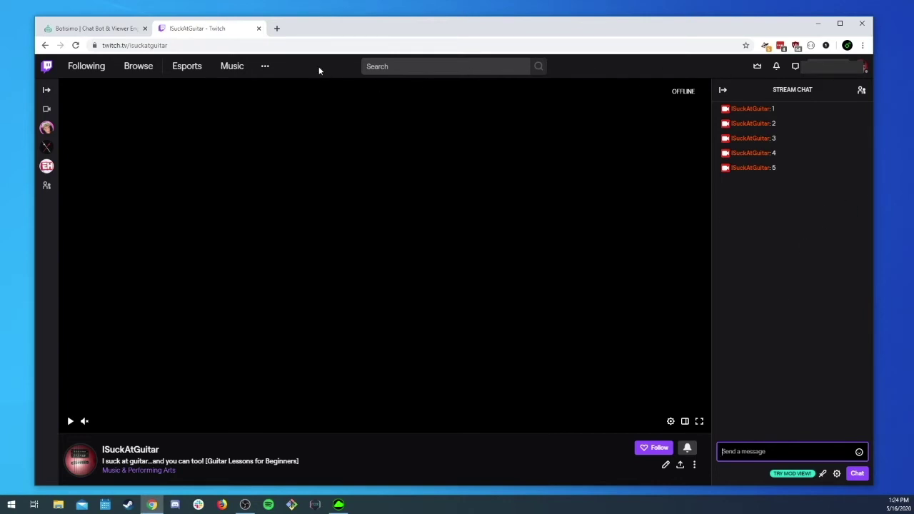
Return to the Botisimo timers list and reset the social timer
click(108, 27)
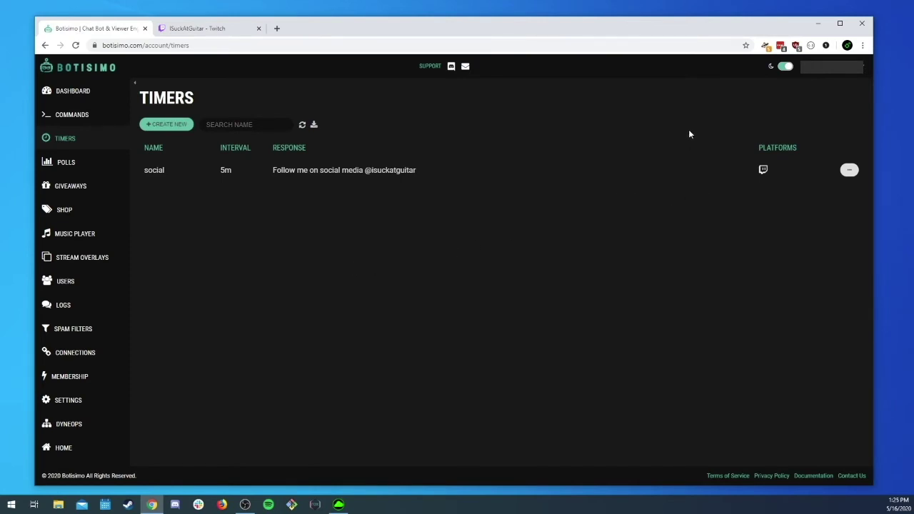
click(849, 171)
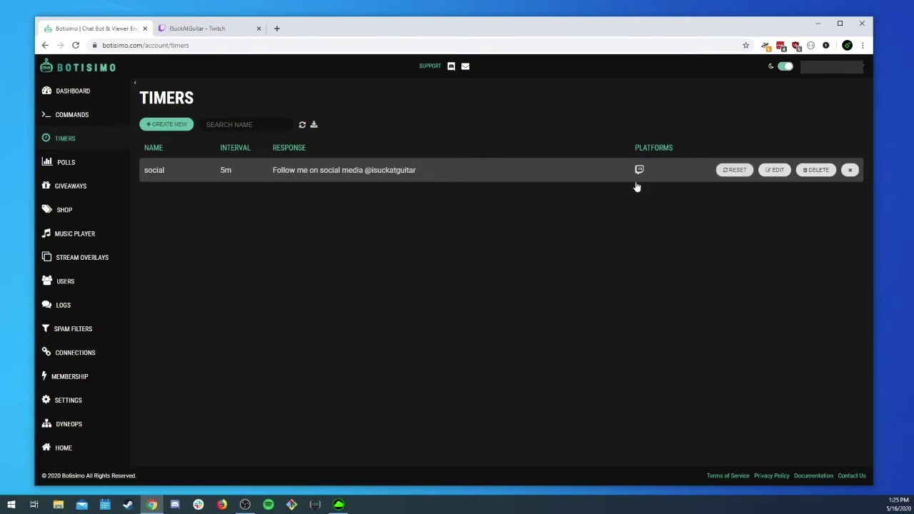
click(735, 175)
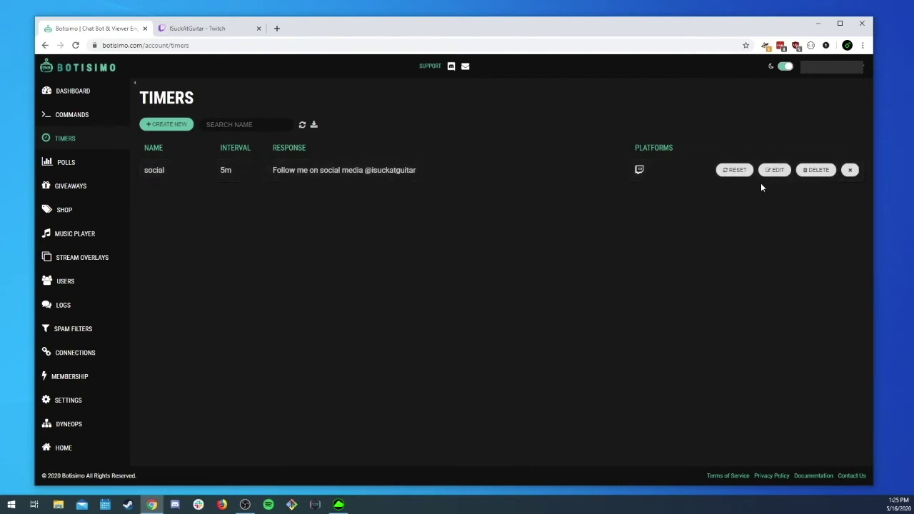
Open the social timer's edit form and its deletion prompt, dismissing both, and collapse the timer's row actions
click(774, 169)
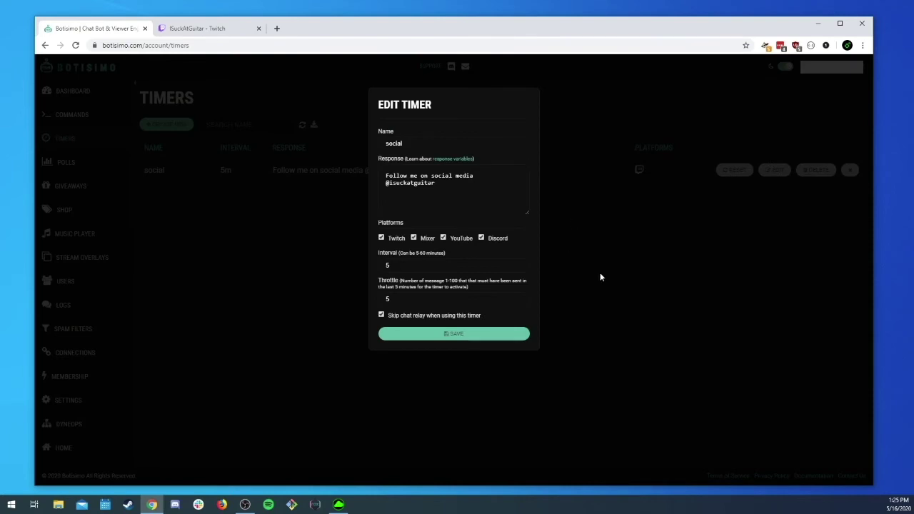
click(626, 218)
click(821, 175)
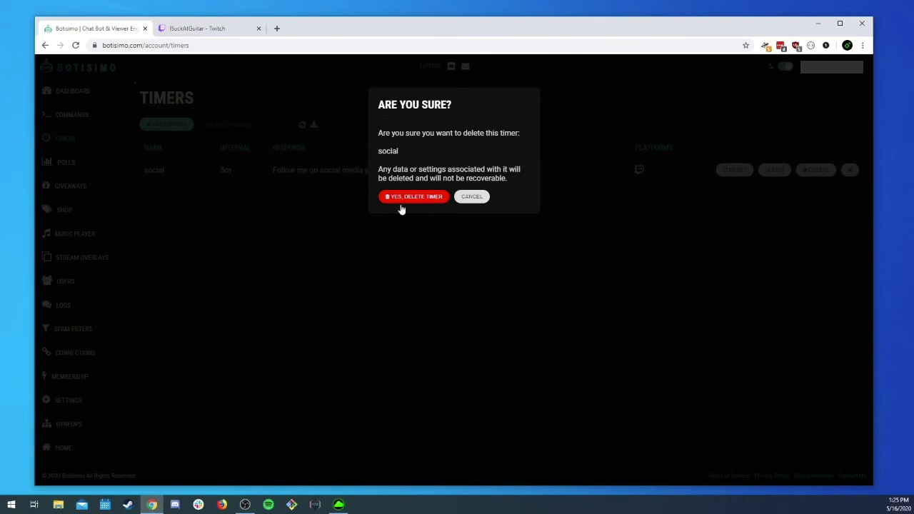
click(468, 201)
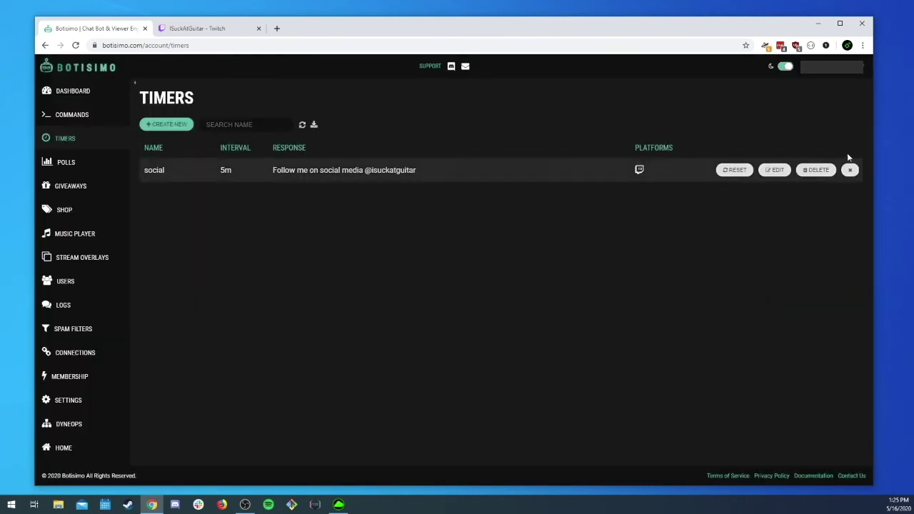
click(851, 171)
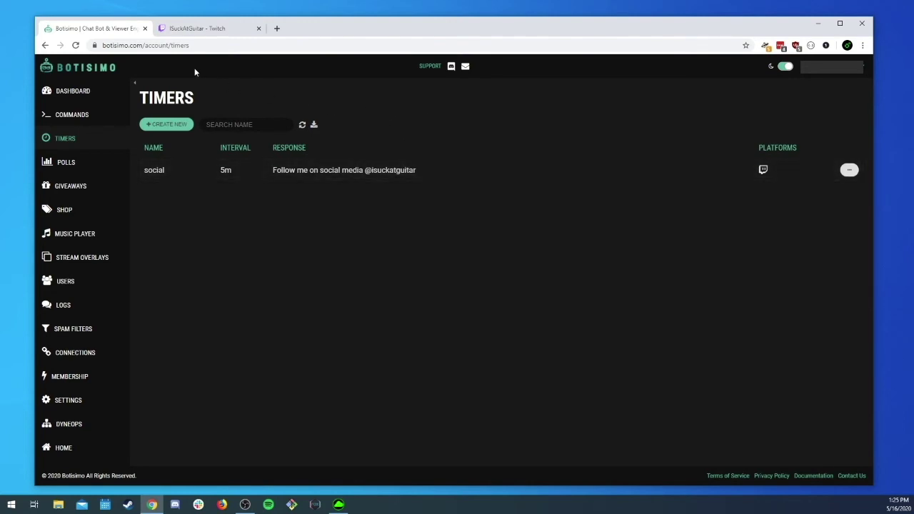
Switch to the Twitch page and check the stream chat for the timer's message
click(197, 29)
click(779, 326)
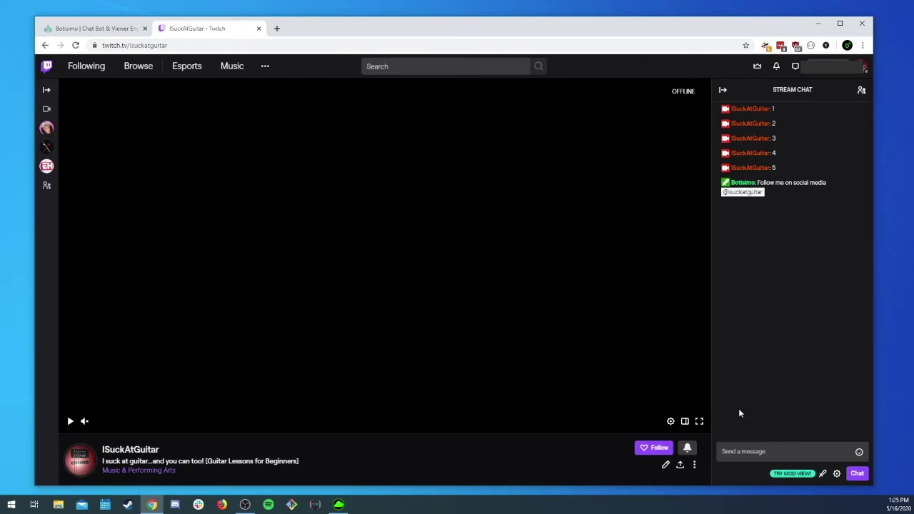
click(789, 452)
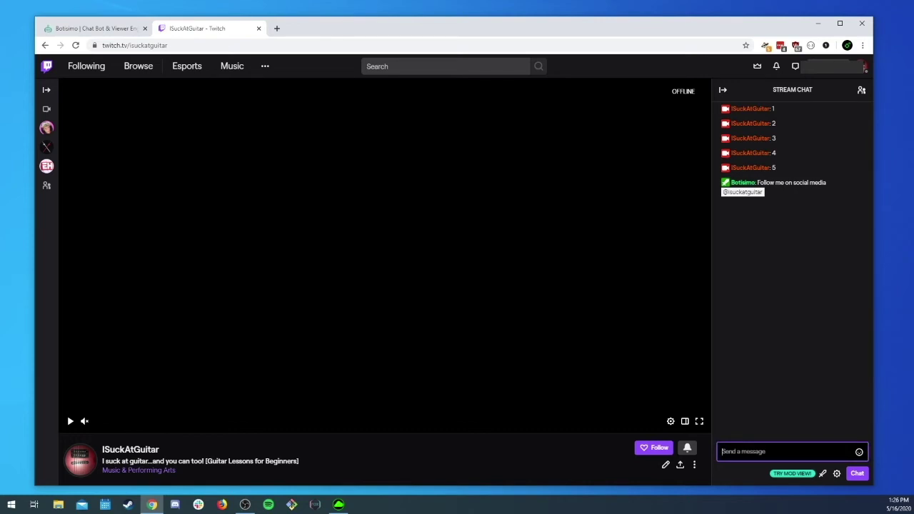
click(761, 337)
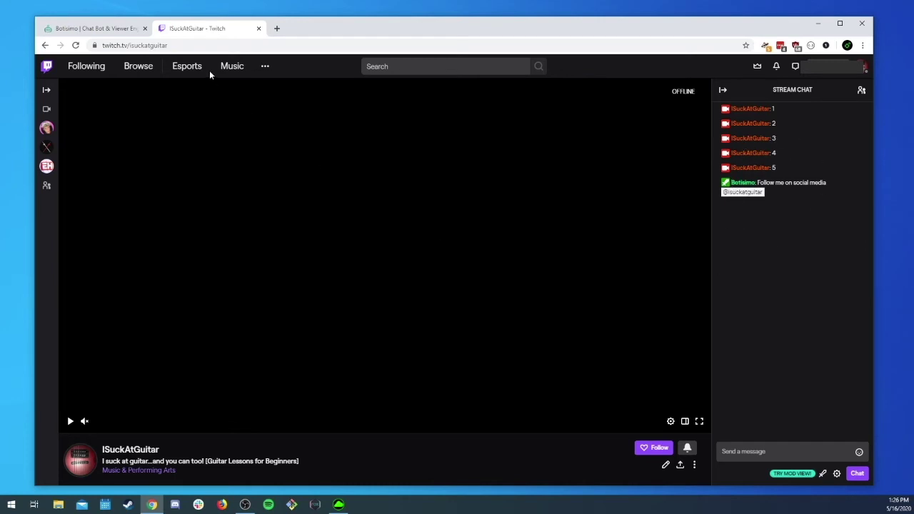
From the social timer's edit form in Botisimo, open the response variables documentation and look through the variable list
click(71, 28)
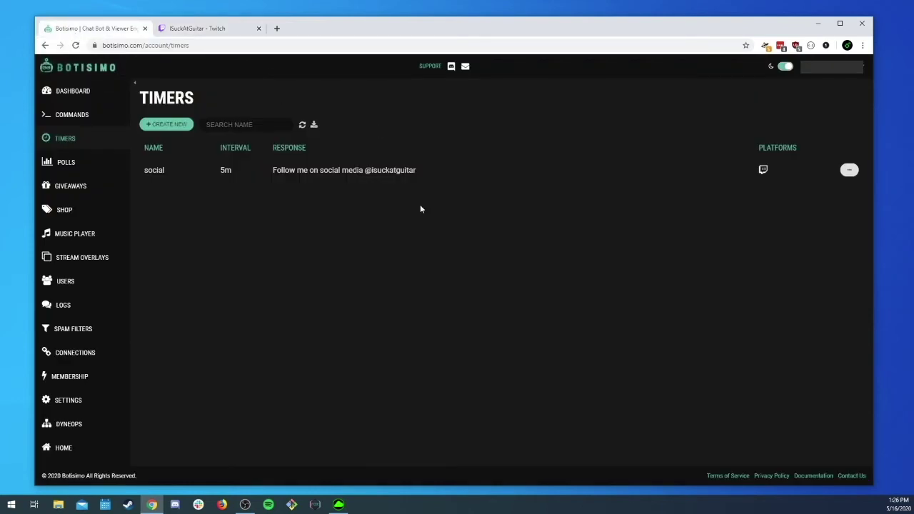
click(333, 178)
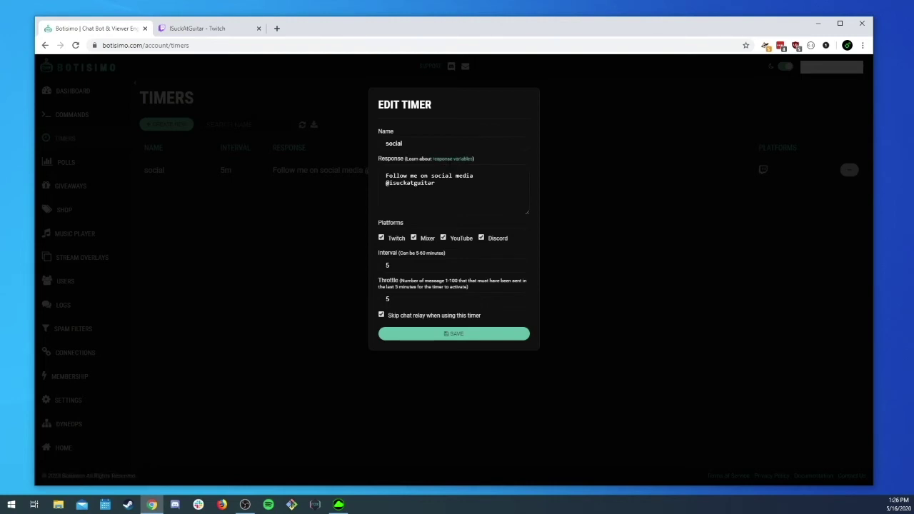
click(465, 160)
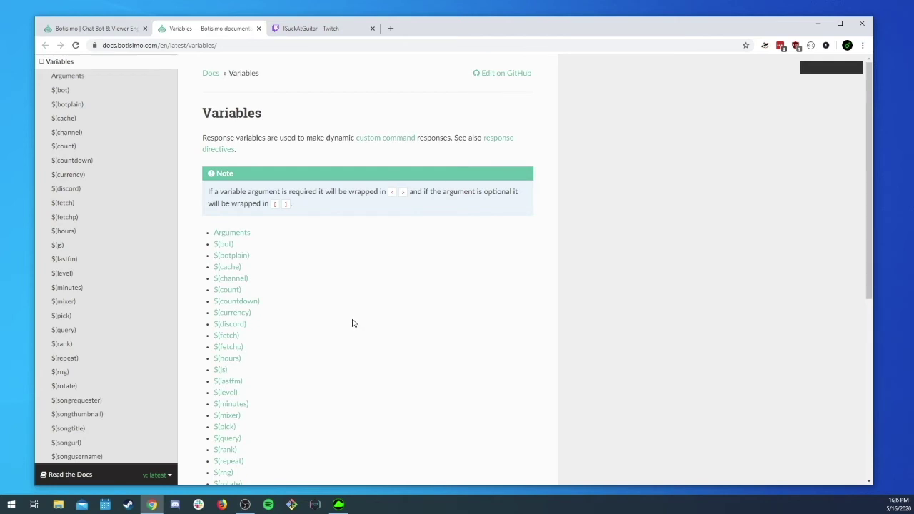
scroll(348, 320, down, 3)
scroll(309, 203, down, 2)
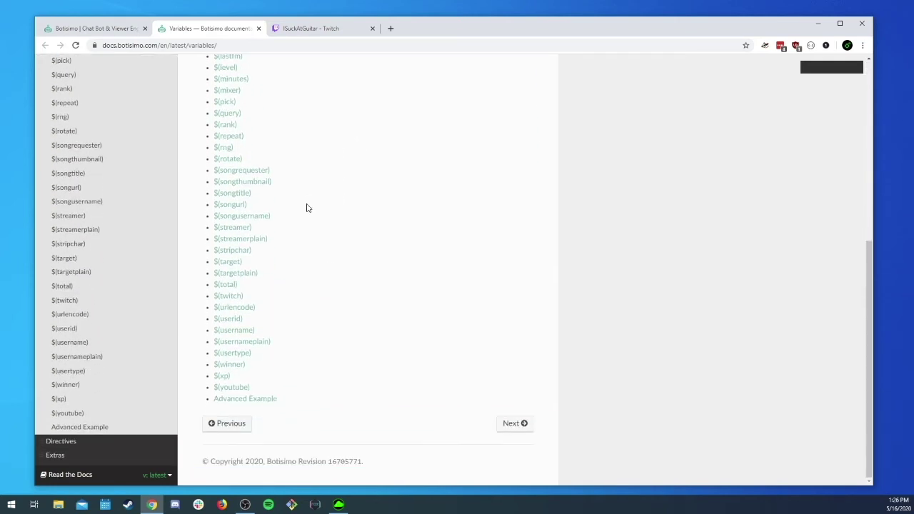
scroll(307, 206, up, 1)
scroll(266, 264, up, 2)
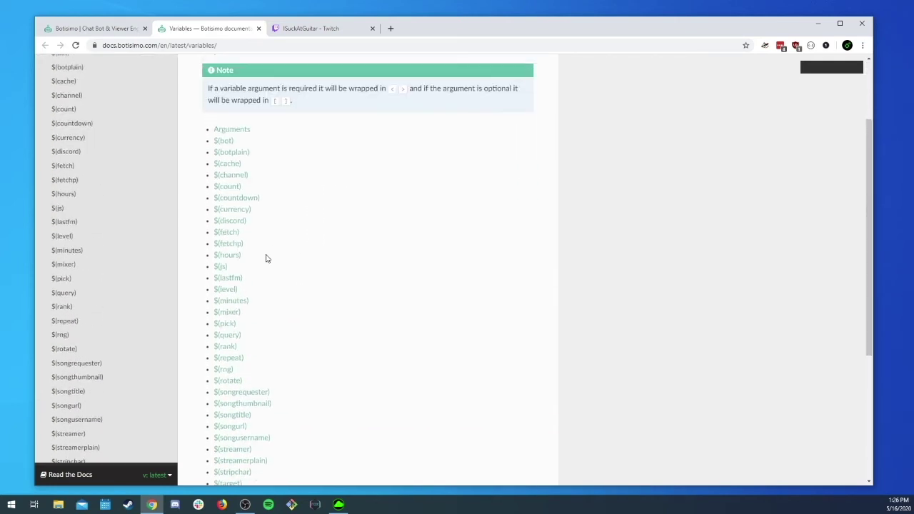
Highlight the $(count) and $(countdown) variables in the list, and briefly check the Twitch chat
drag(249, 206, 224, 207)
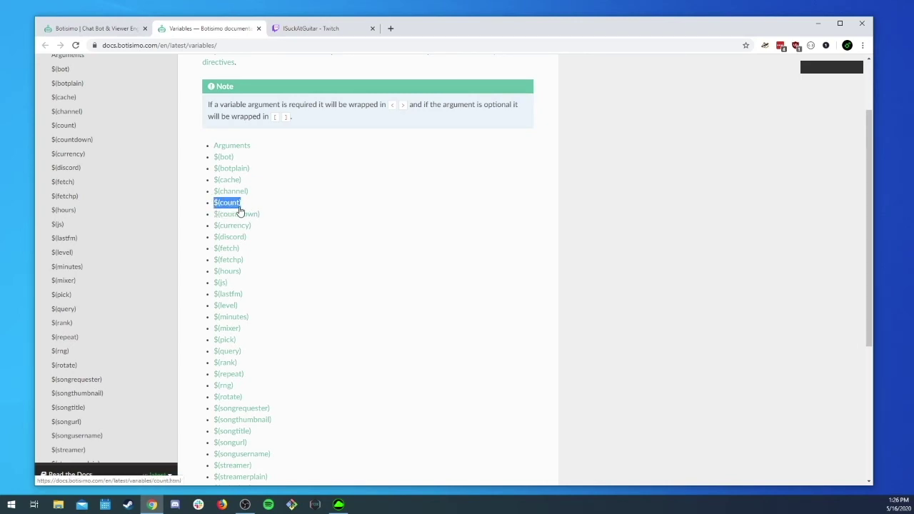
click(327, 215)
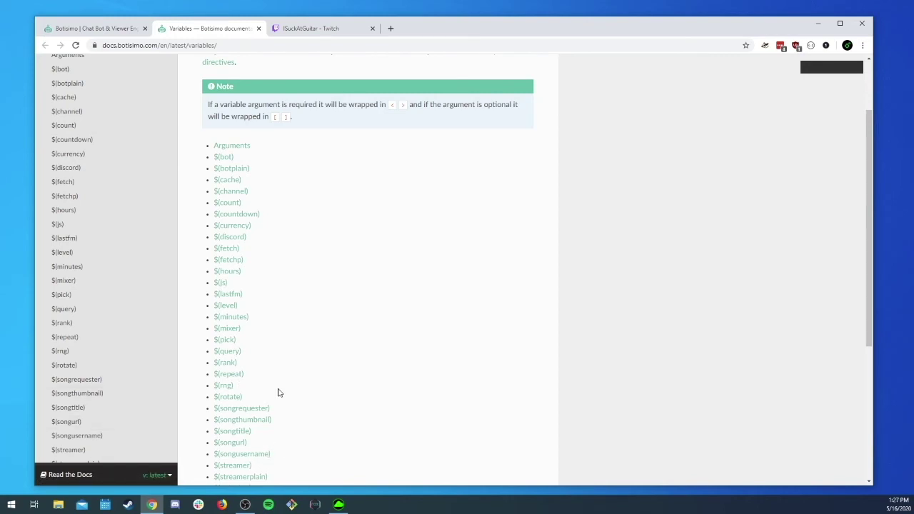
drag(242, 404, 214, 399)
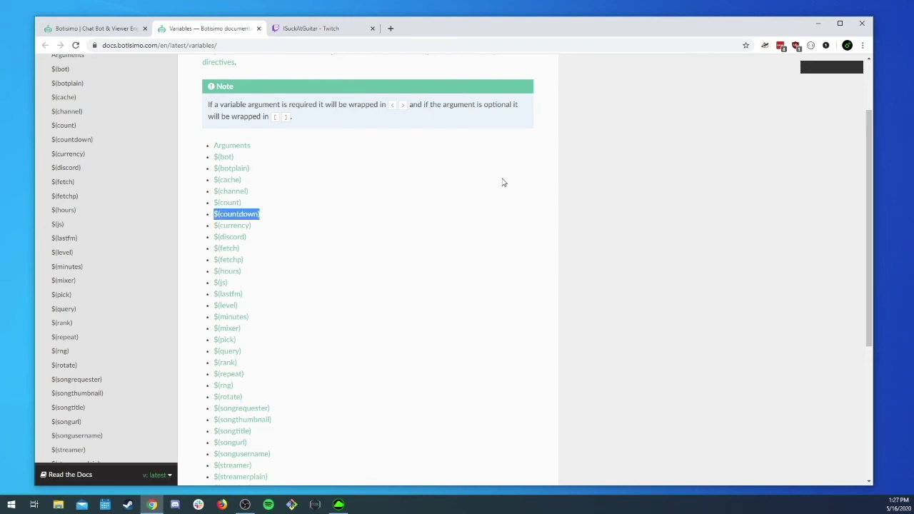
click(314, 30)
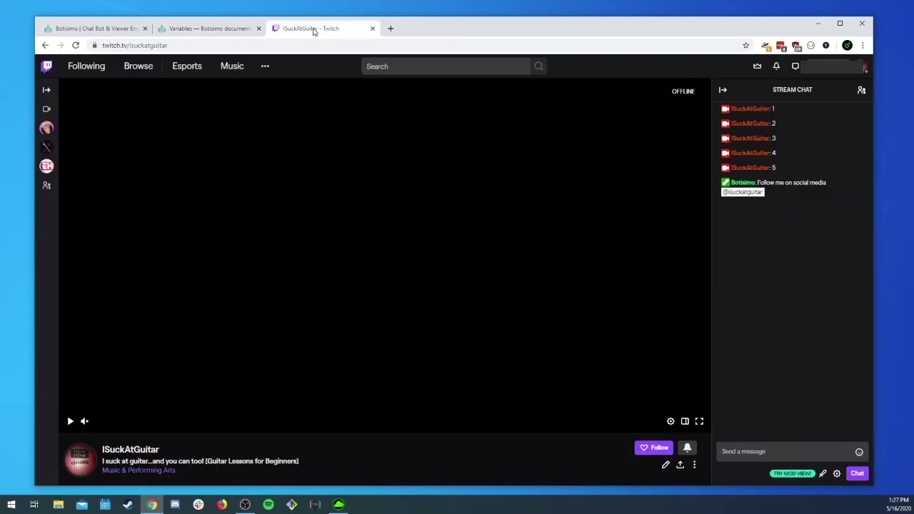
click(182, 29)
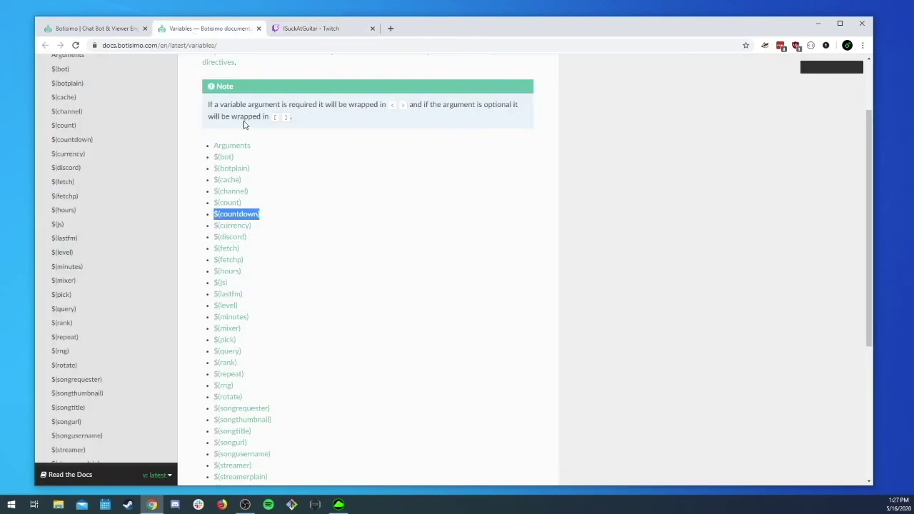
Read the $(rotate) variable's documentation, closing the social timer's edit form in Botisimo in between
click(230, 398)
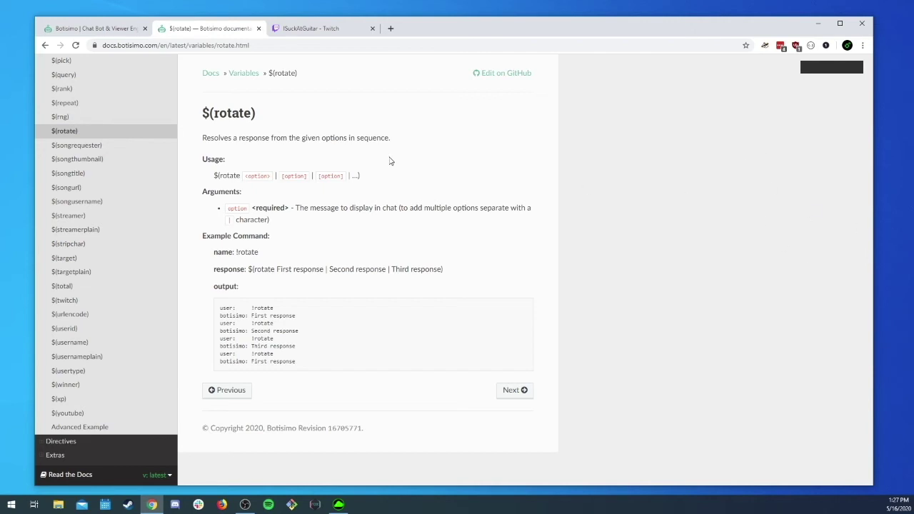
click(112, 30)
click(545, 199)
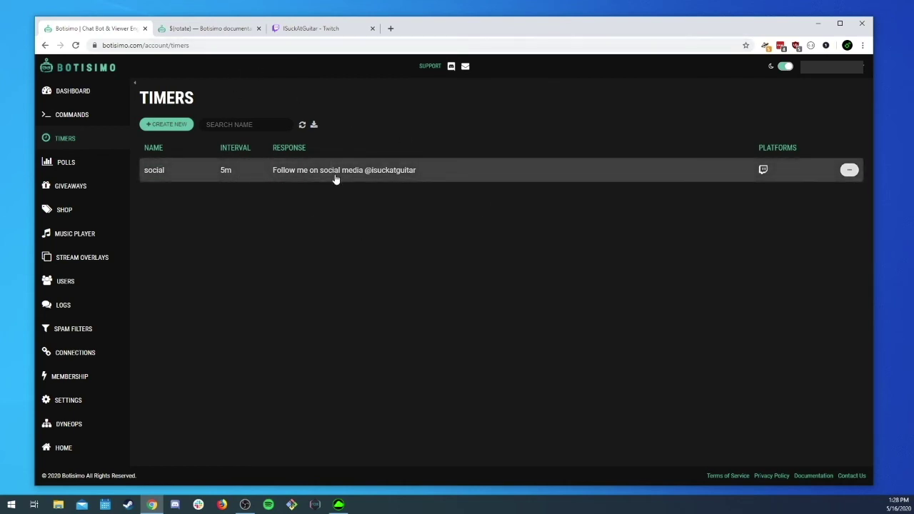
click(194, 30)
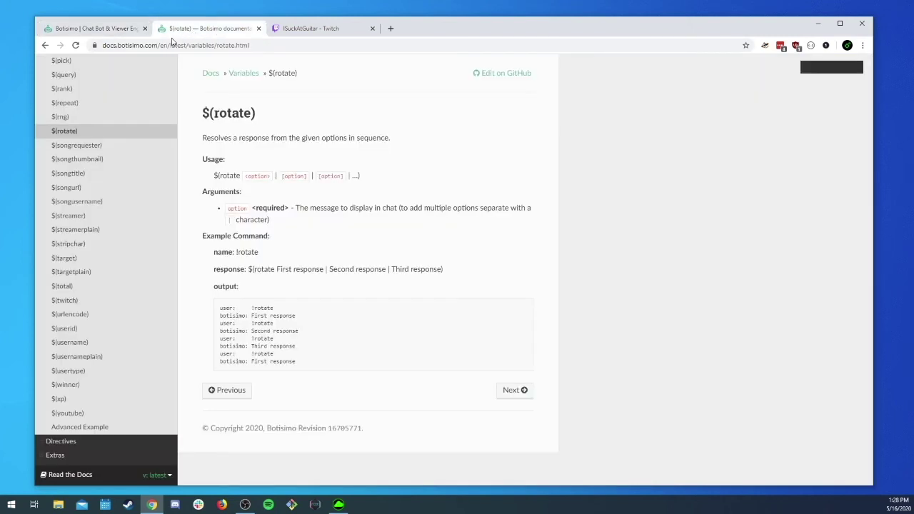
click(111, 30)
click(368, 175)
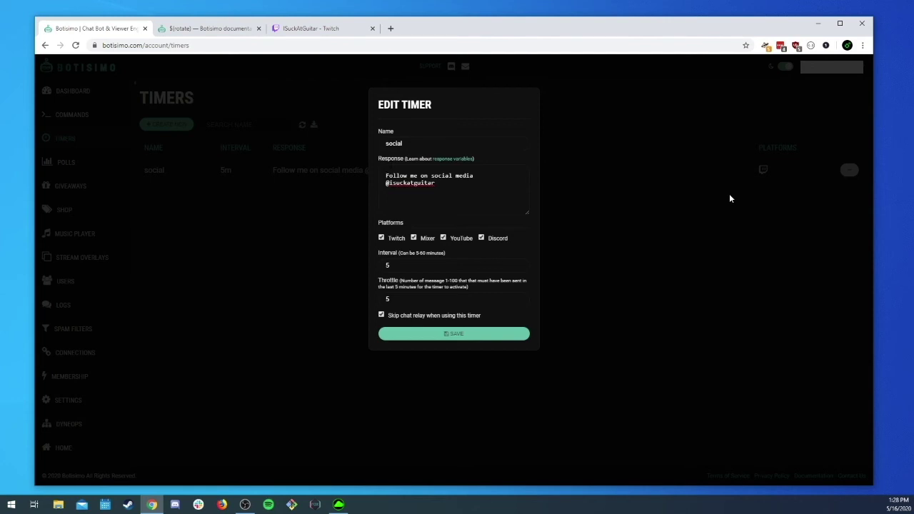
text($(rotate)
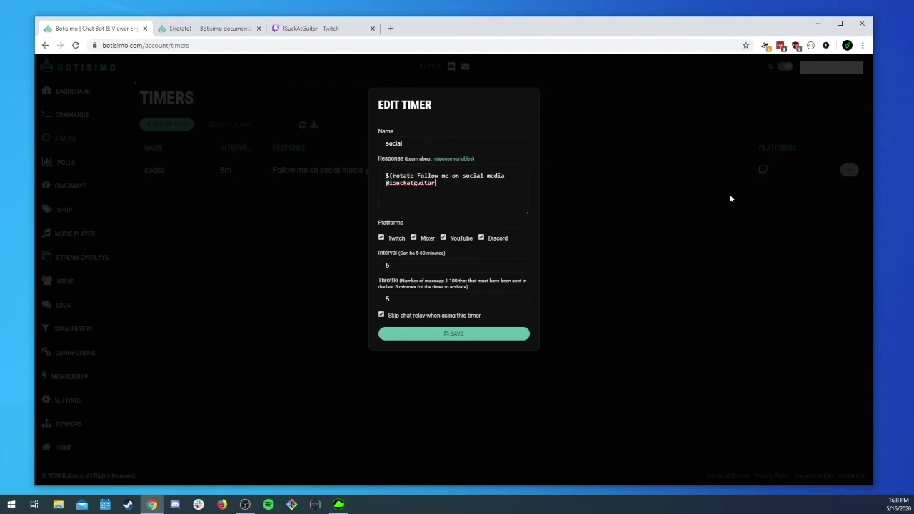
key(ctrl+End)
text(|)
text(Dont forget to follow)
text(me on twitch, click that )
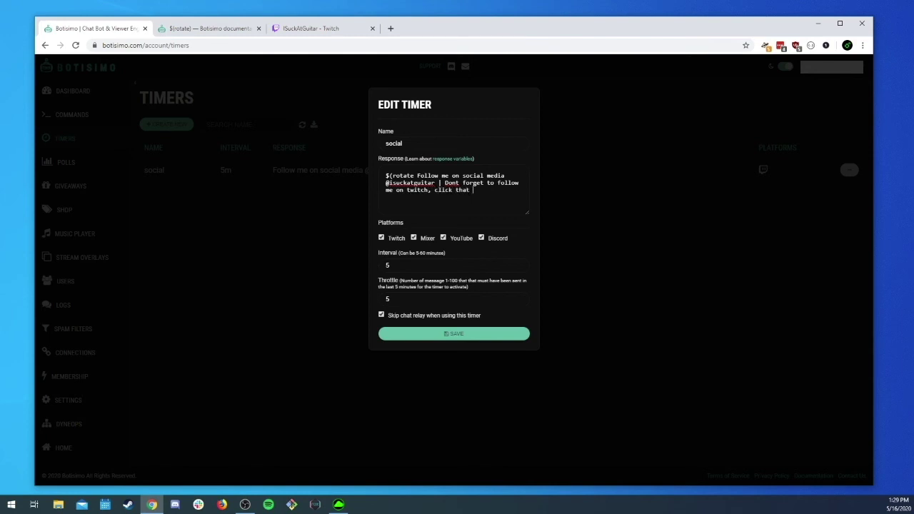
text(heart))
click(463, 335)
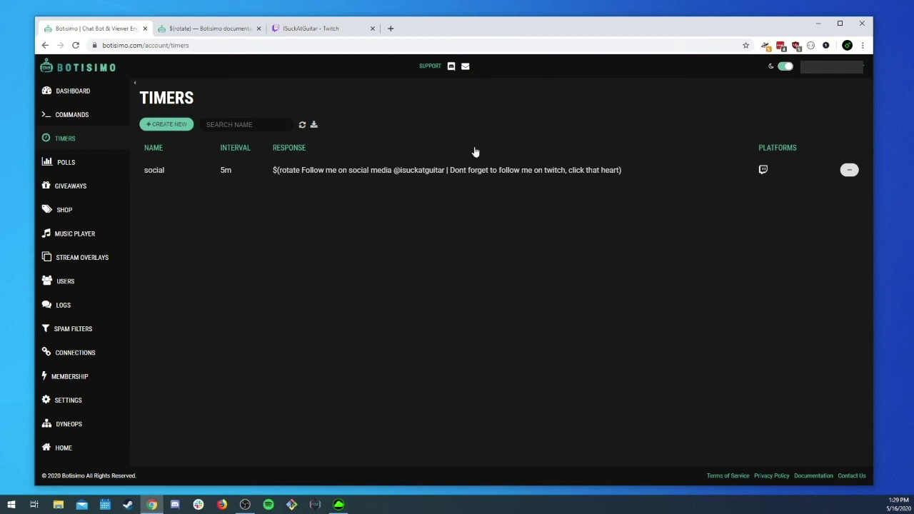
Try adding "| another | another" as further rotate options in the social timer's response, and discard the edit
click(446, 179)
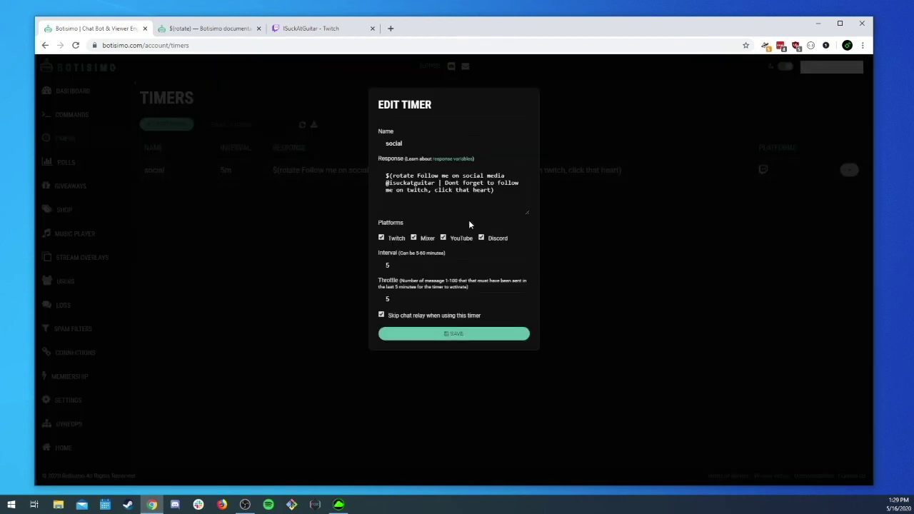
text(| another | another)
click(696, 220)
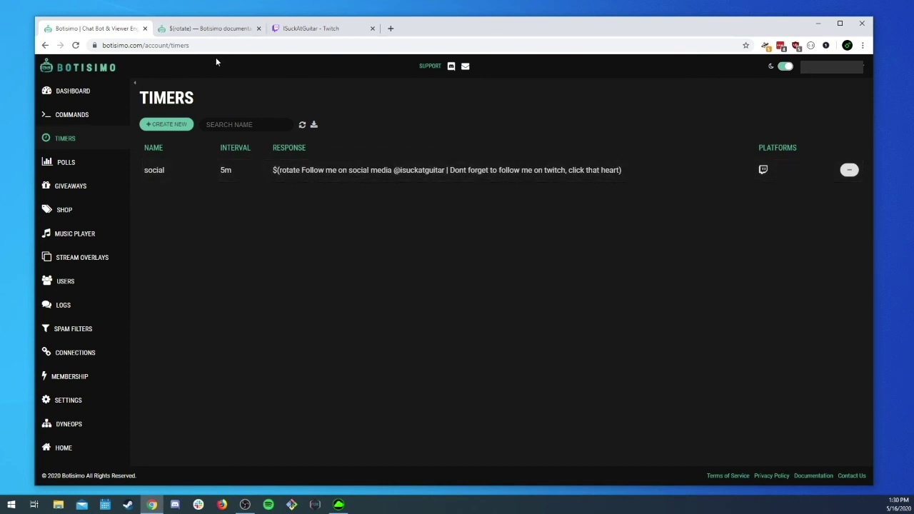
Switch to the Twitch page and review the bot's timer message in the stream chat, leaving the message box empty
click(312, 29)
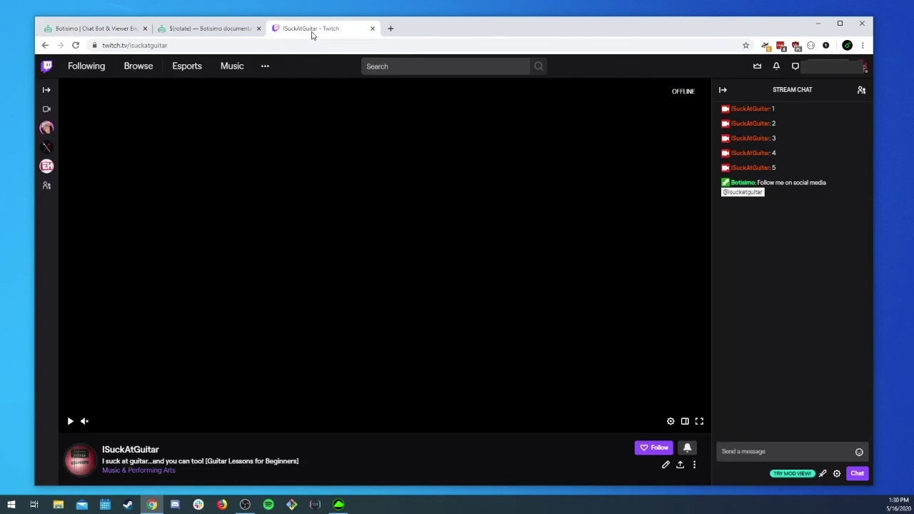
click(759, 453)
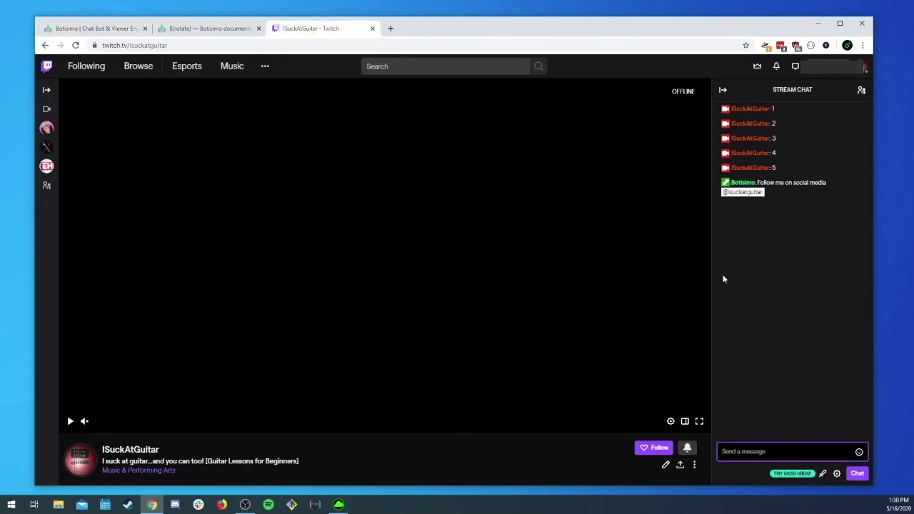
click(817, 323)
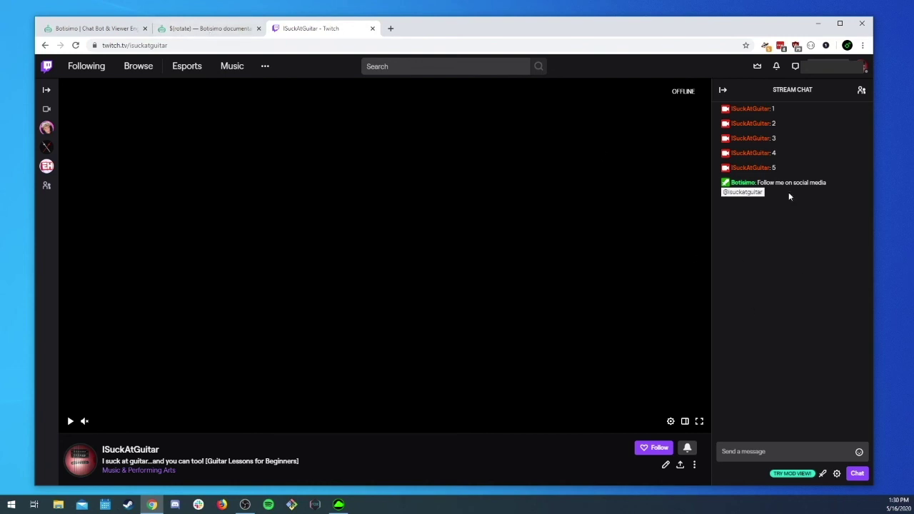
click(754, 456)
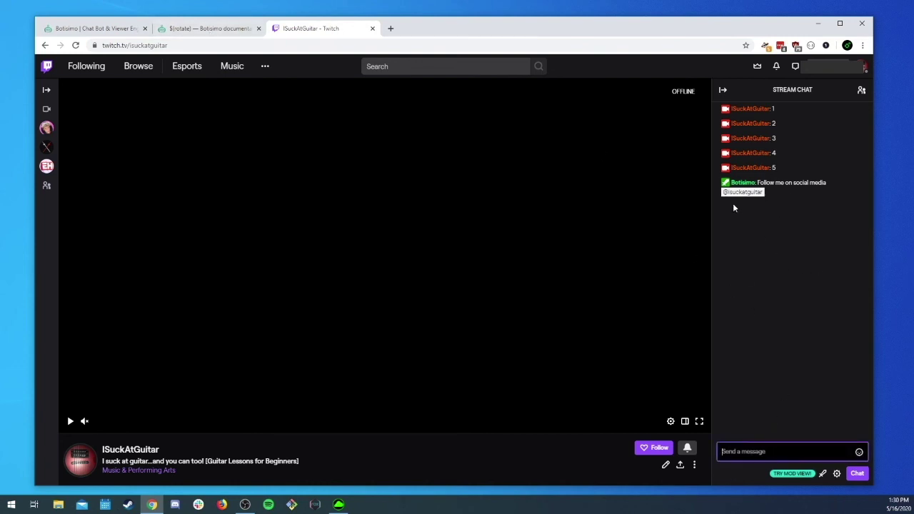
Revisit the $(rotate) documentation and the Botisimo timers list, and look through the full index of response variables
click(254, 24)
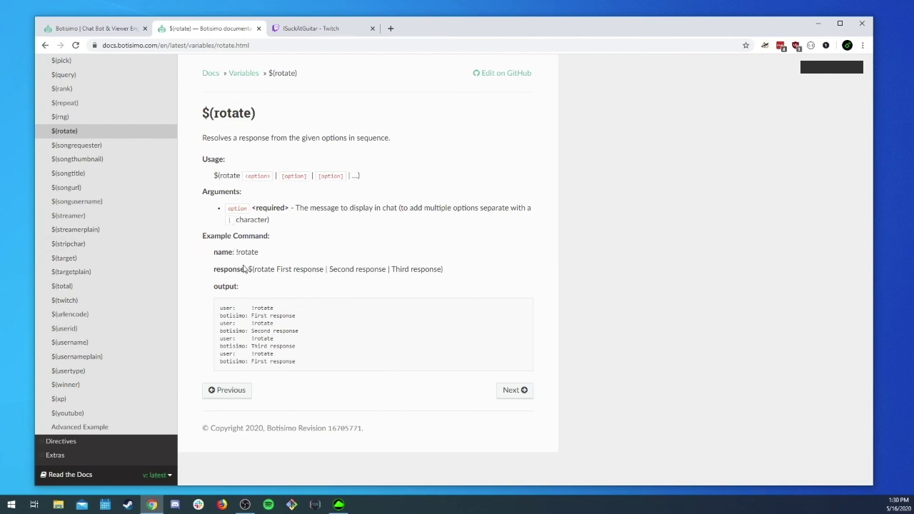
click(101, 29)
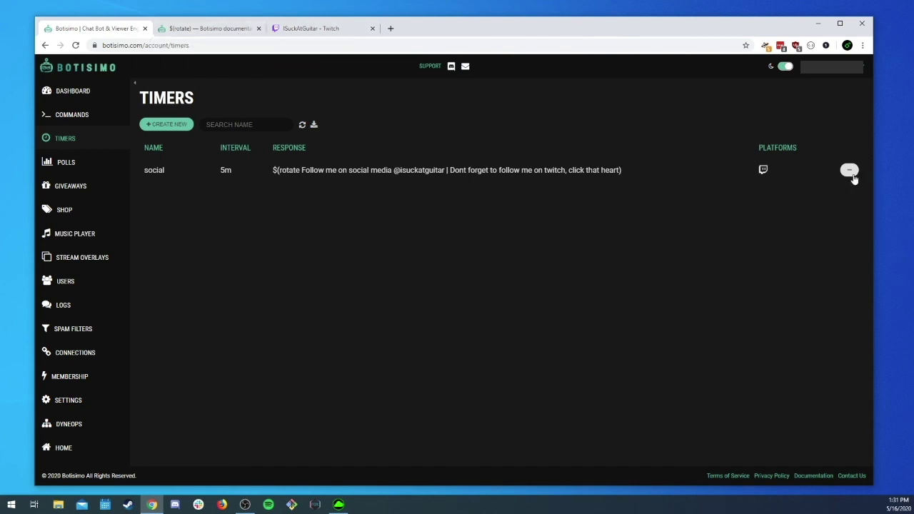
click(229, 32)
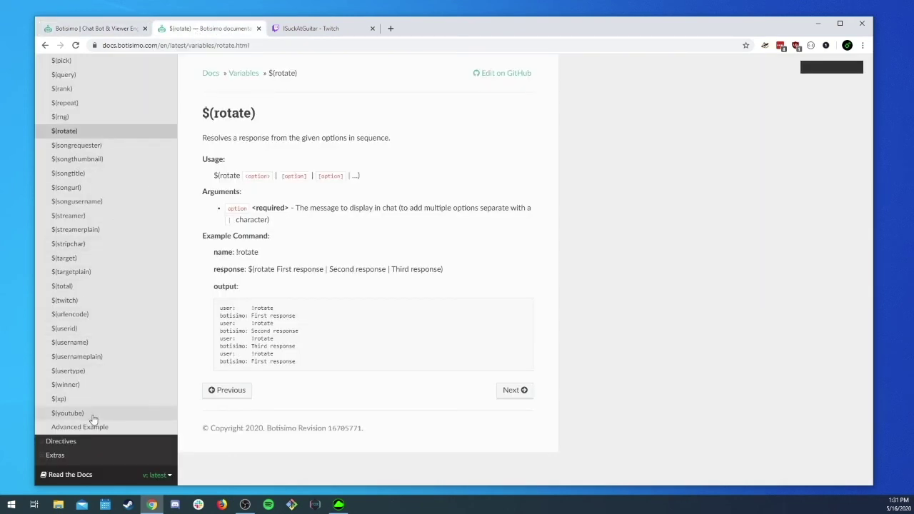
click(241, 78)
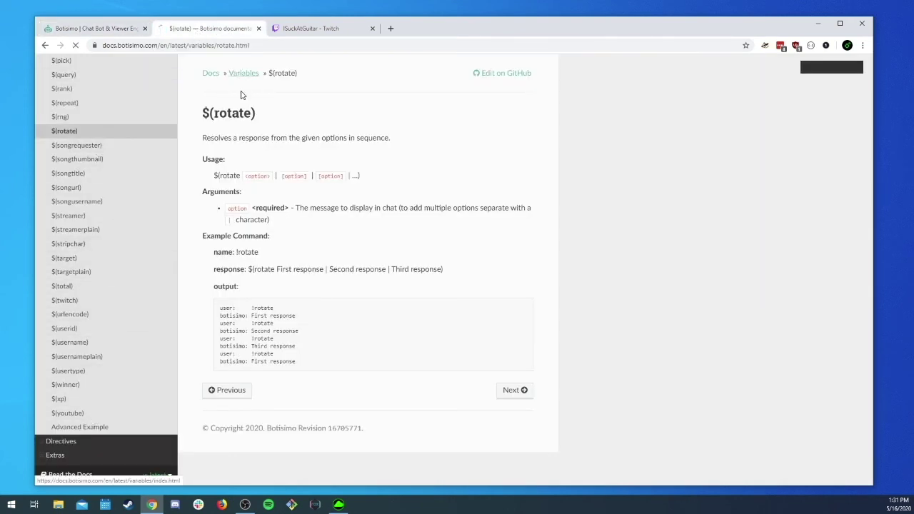
scroll(359, 291, down, 3)
scroll(359, 291, down, 2)
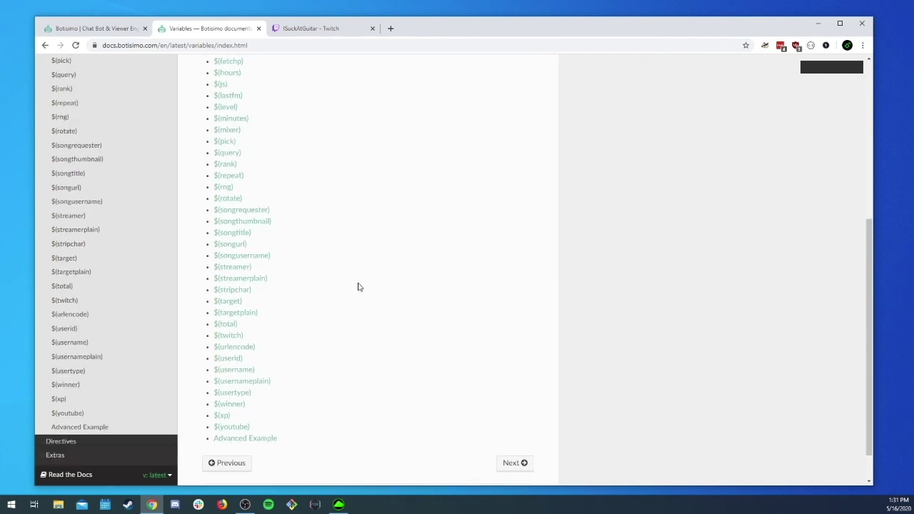
scroll(221, 390, up, 3)
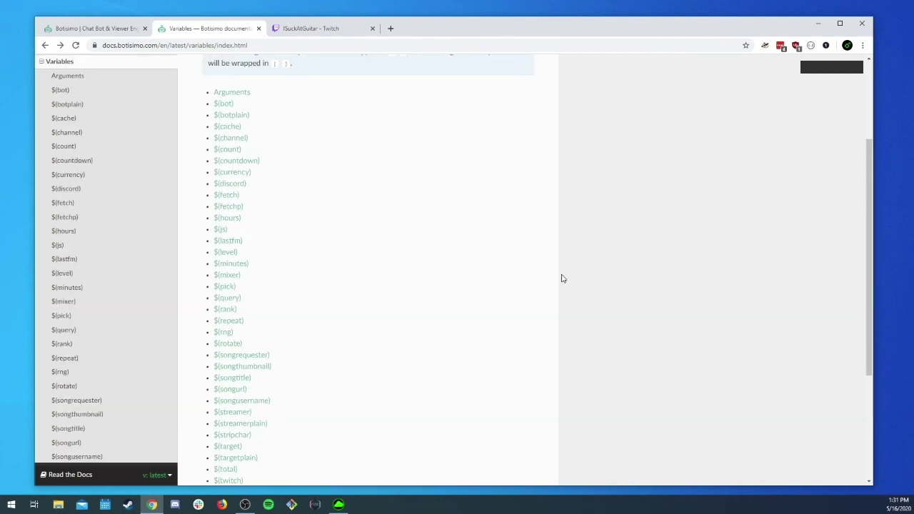